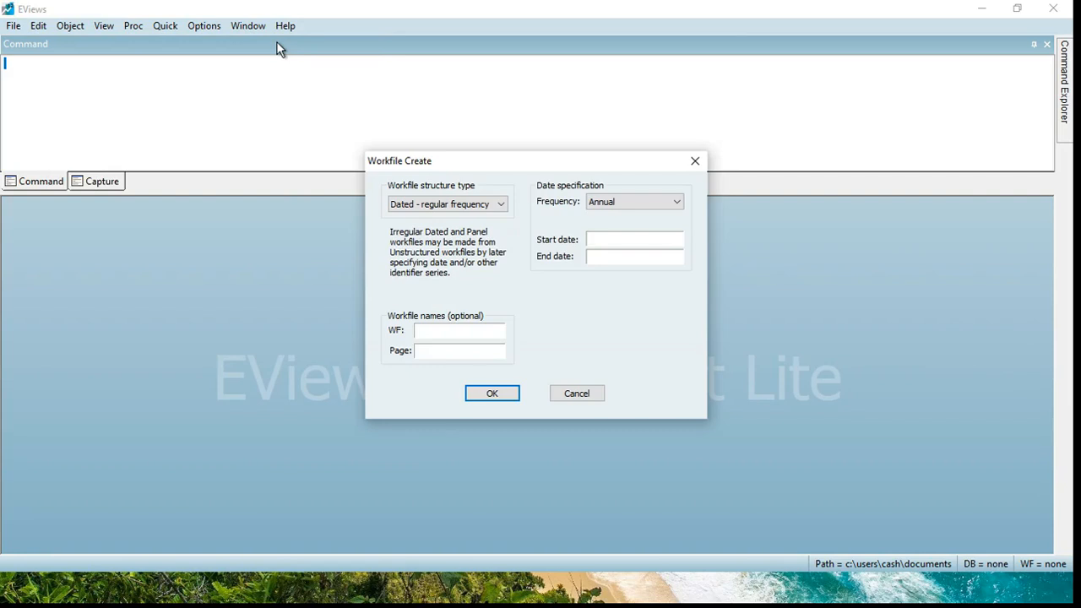
- Create an Unstructured / Undated workfile with 5 observations
{"action": "left_click", "coordinate": [502, 209]}
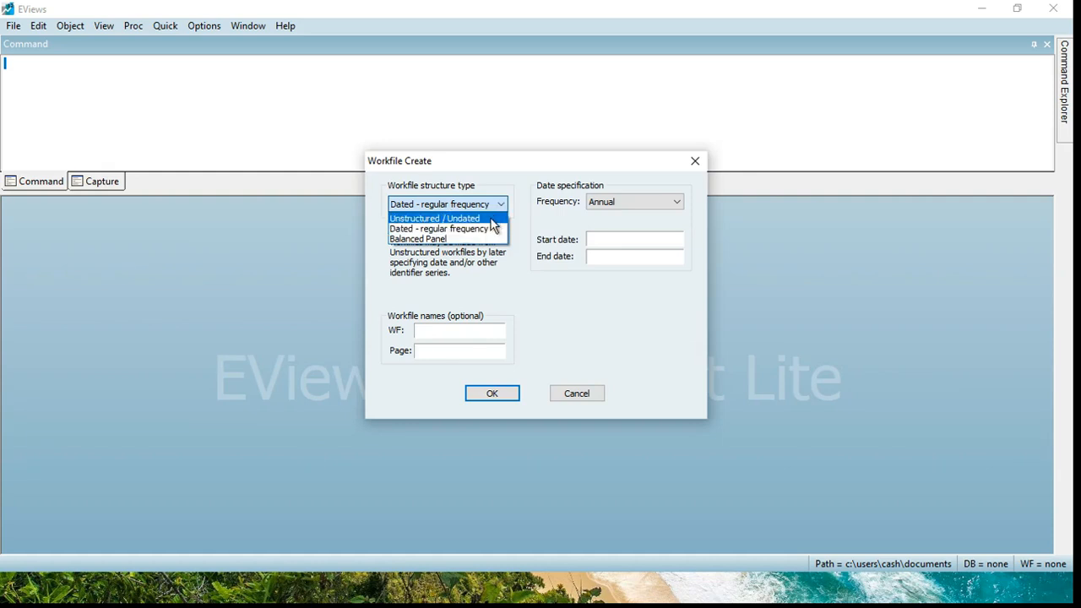
{"action": "left_click", "coordinate": [490, 219]}
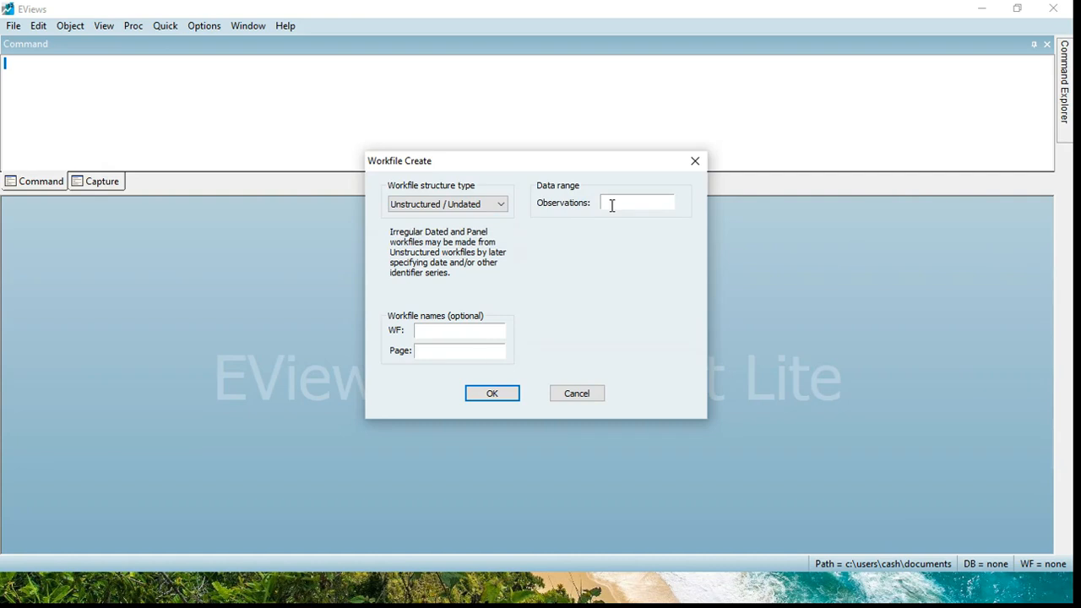
{"action": "type", "text": "5"}
{"action": "left_click", "coordinate": [506, 393]}
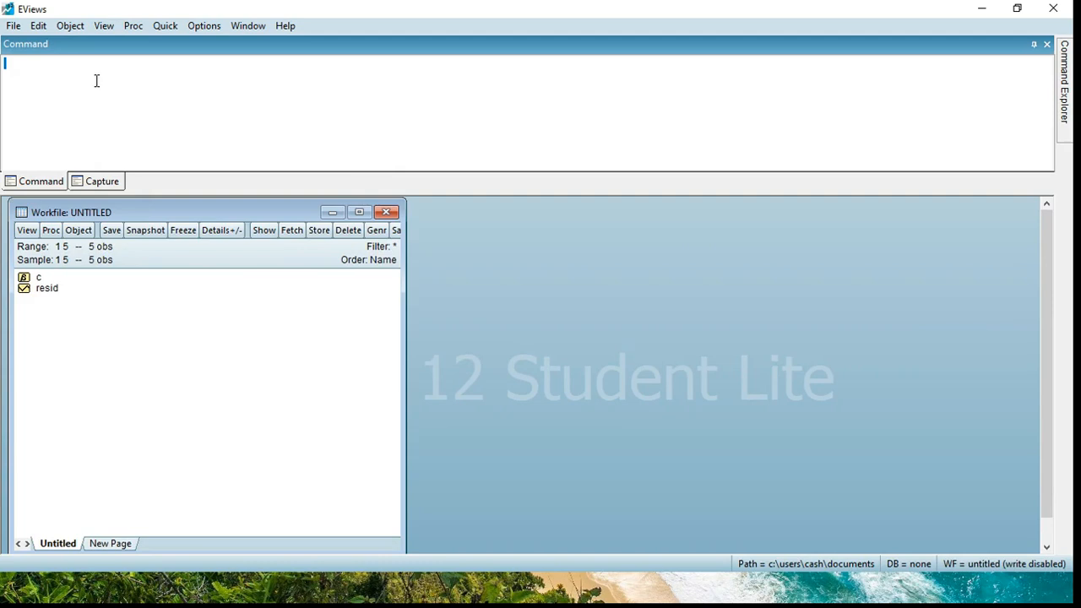
- Generate series y with the command genr y=0, view its values and close the series
{"action": "type", "text": "genr y=0"}
{"action": "key", "text": "Return"}
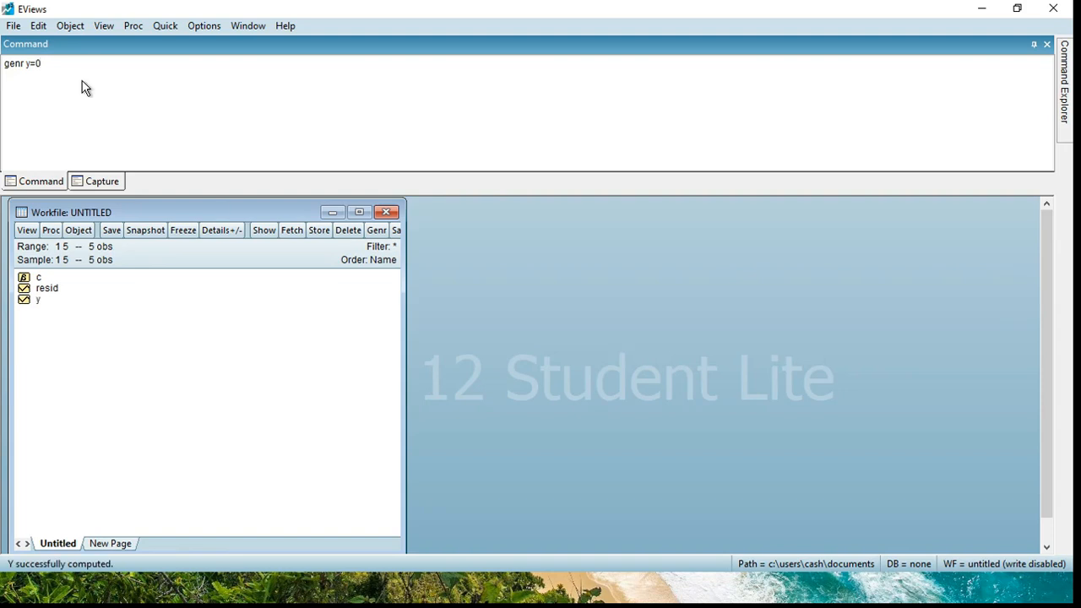
{"action": "left_click", "coordinate": [34, 299]}
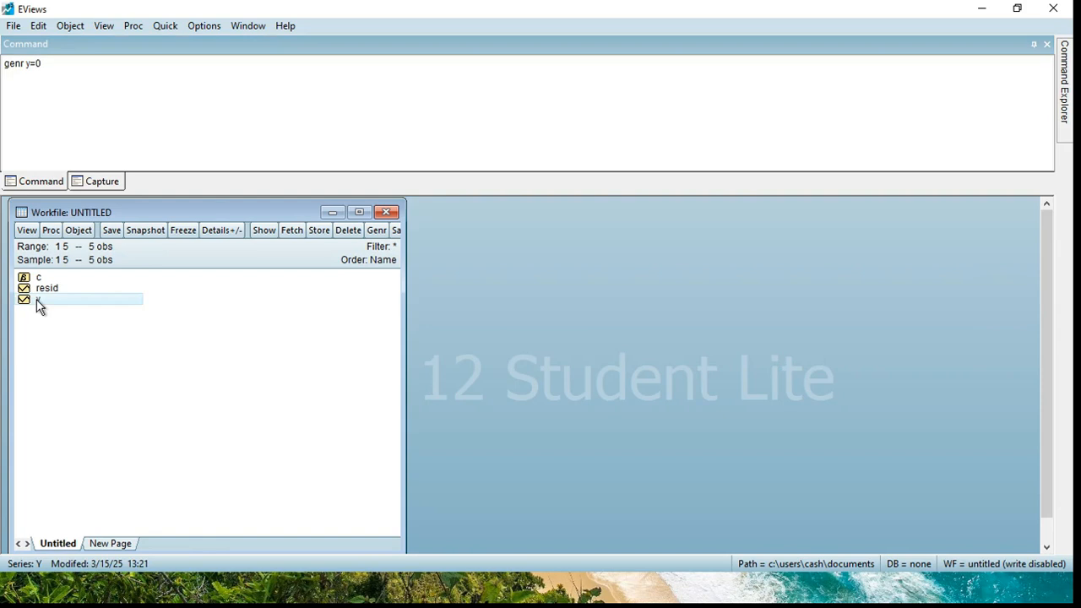
{"action": "double_click", "coordinate": [36, 299]}
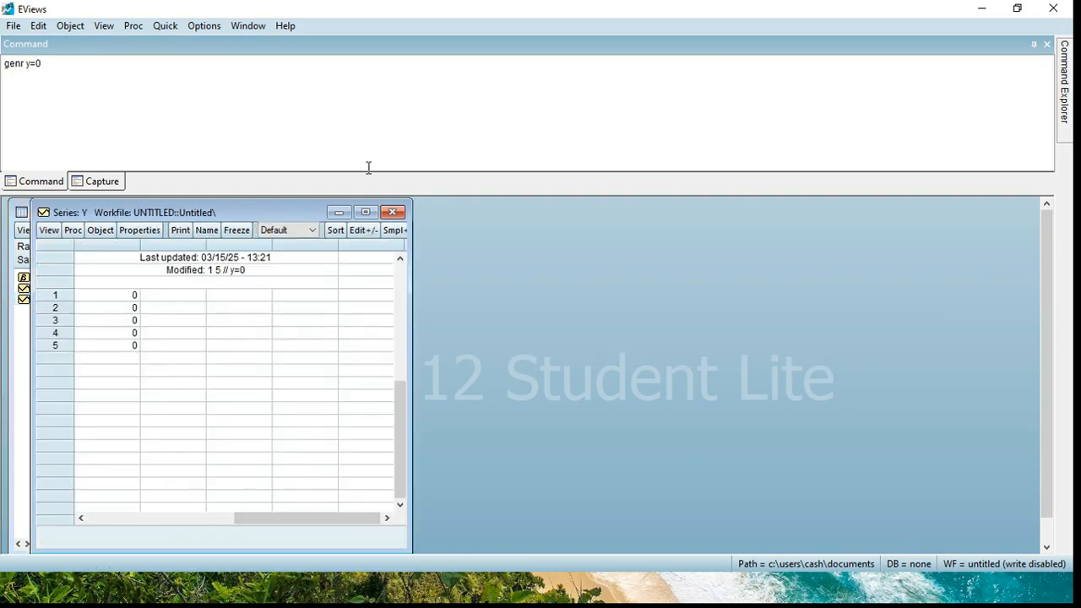
{"action": "left_click", "coordinate": [392, 211]}
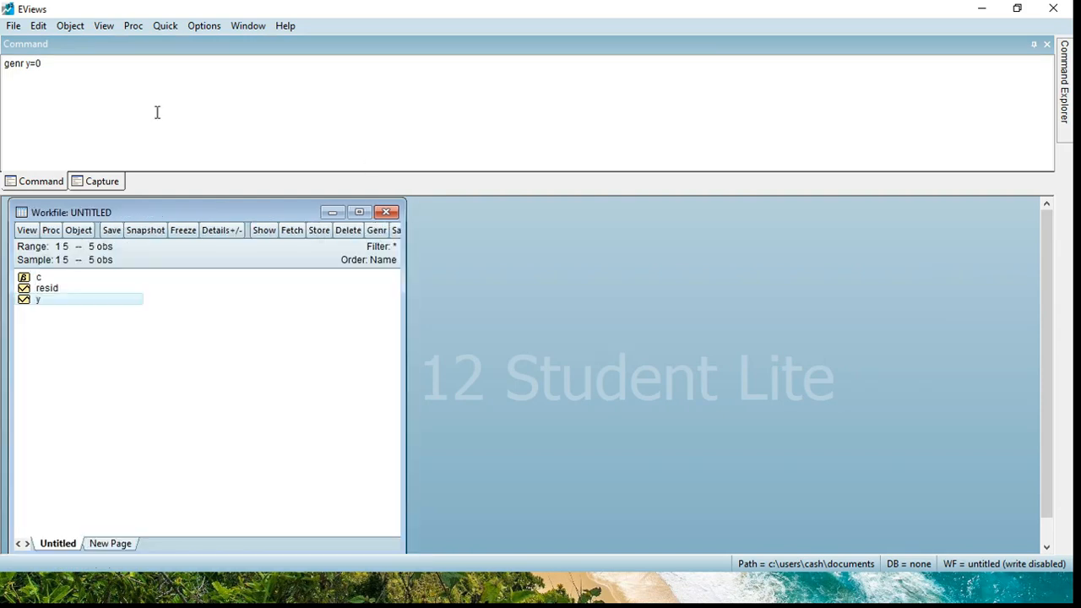
- Generate the series x1, x2 and x3, each set to 0, using genr commands
{"action": "left_click", "coordinate": [157, 112]}
{"action": "type", "text": "gen"}
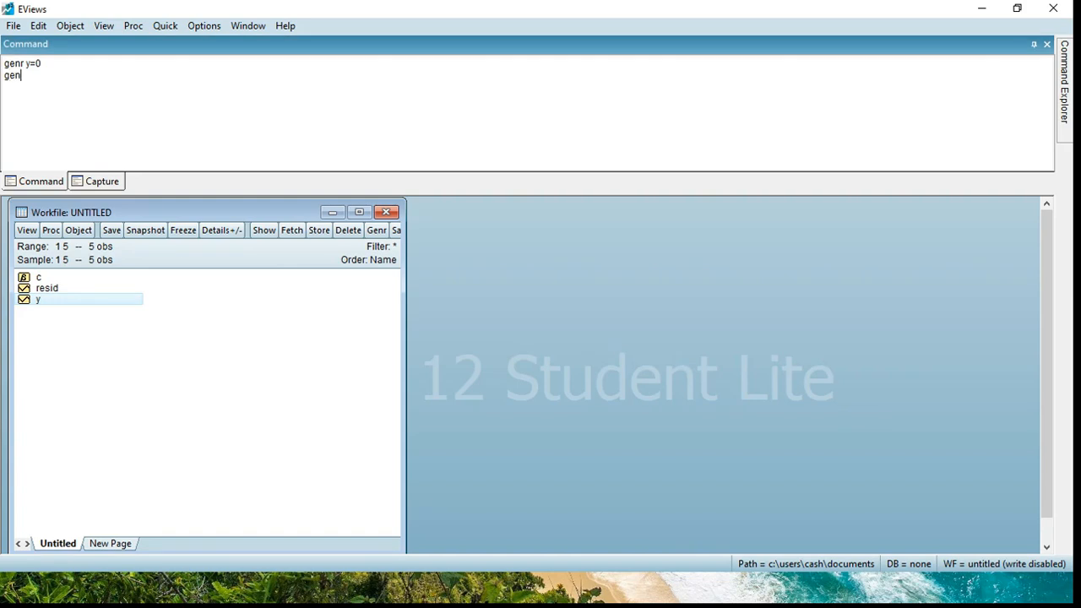
{"action": "type", "text": "r x1=0"}
{"action": "key", "text": "Return"}
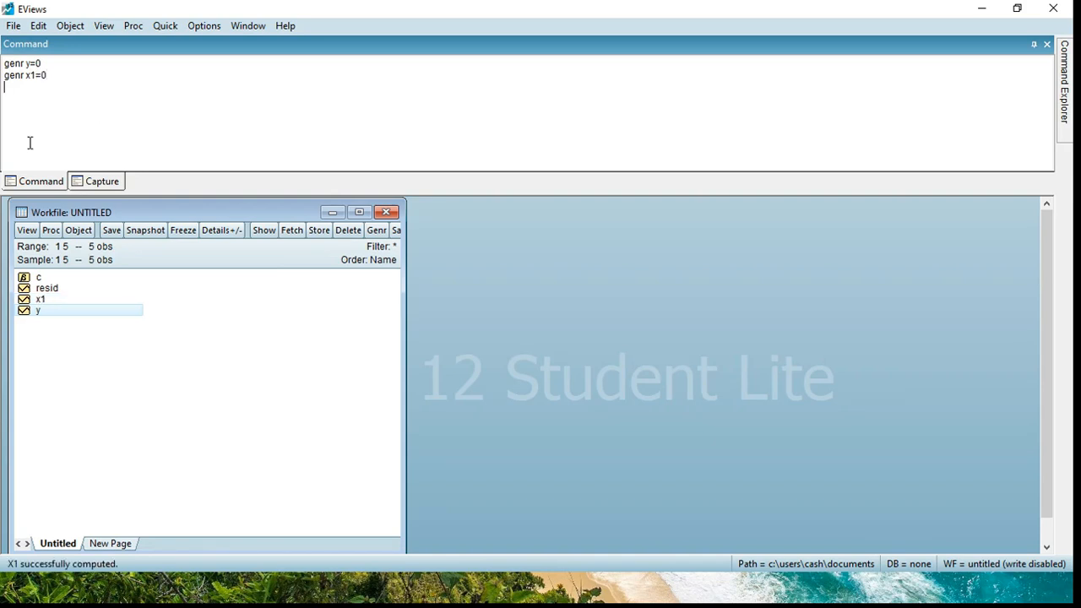
{"action": "type", "text": "genr x2=0"}
{"action": "key", "text": "Return"}
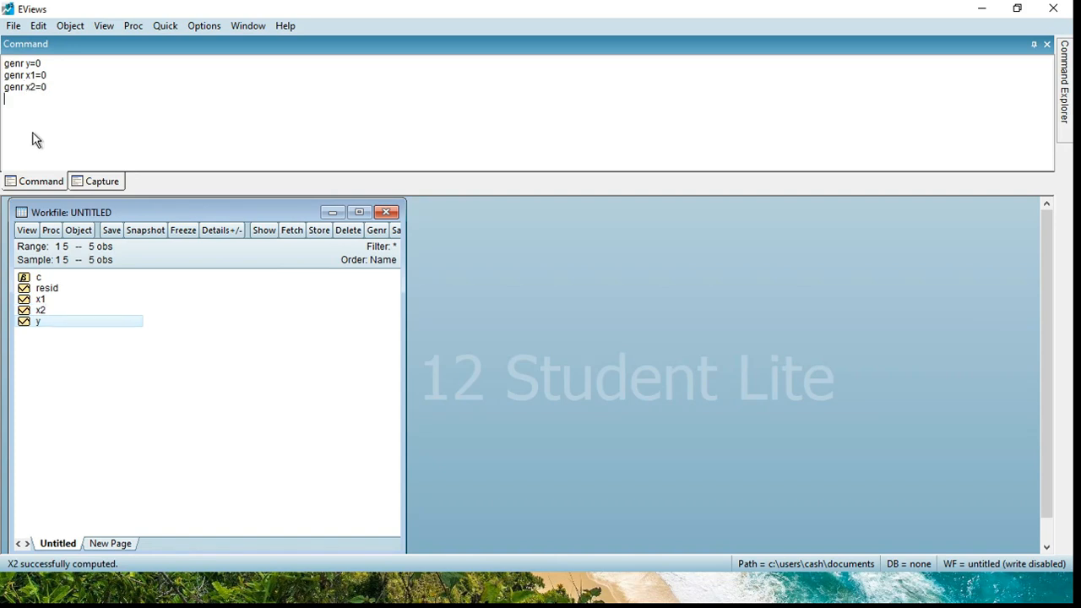
{"action": "type", "text": "genr x3=0"}
{"action": "key", "text": "Return"}
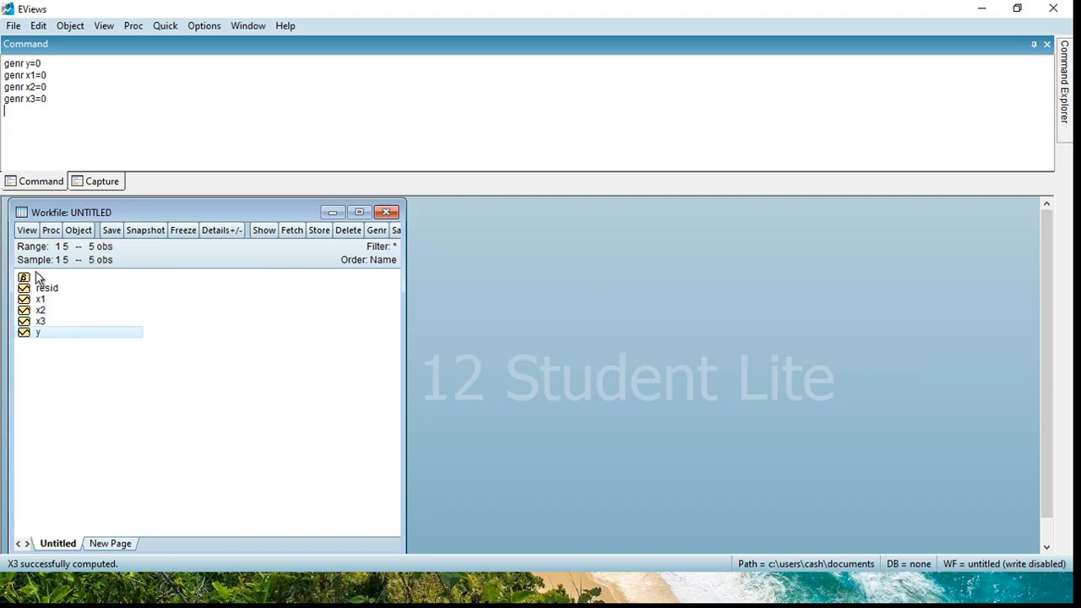
- Enter the values 1, 3, 5, 6 and 9 in observations 1 to 5 of series y and close it
{"action": "double_click", "coordinate": [41, 331]}
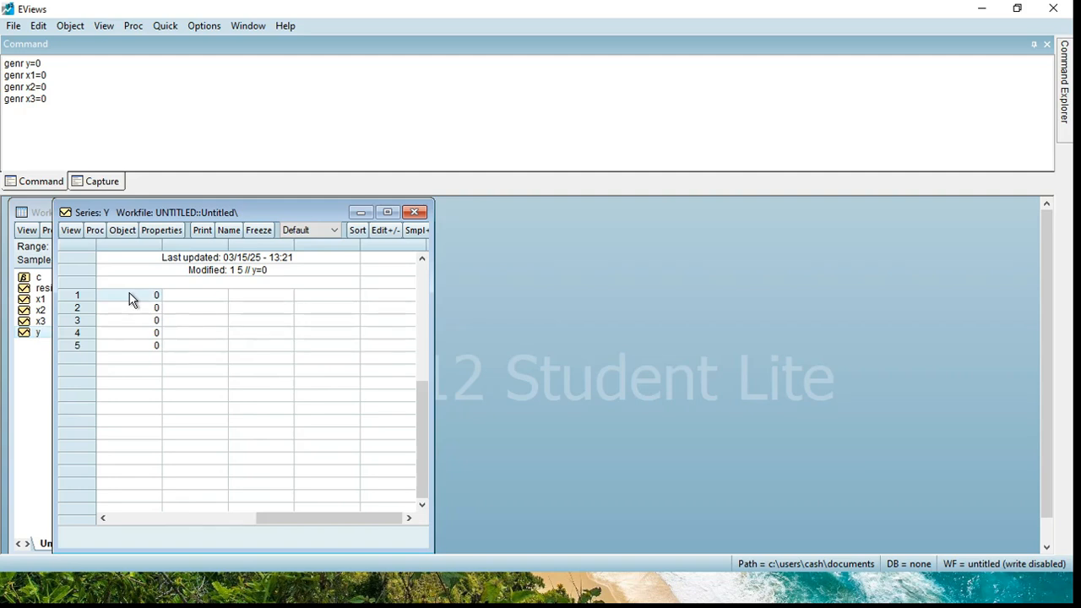
{"action": "left_click", "coordinate": [156, 296]}
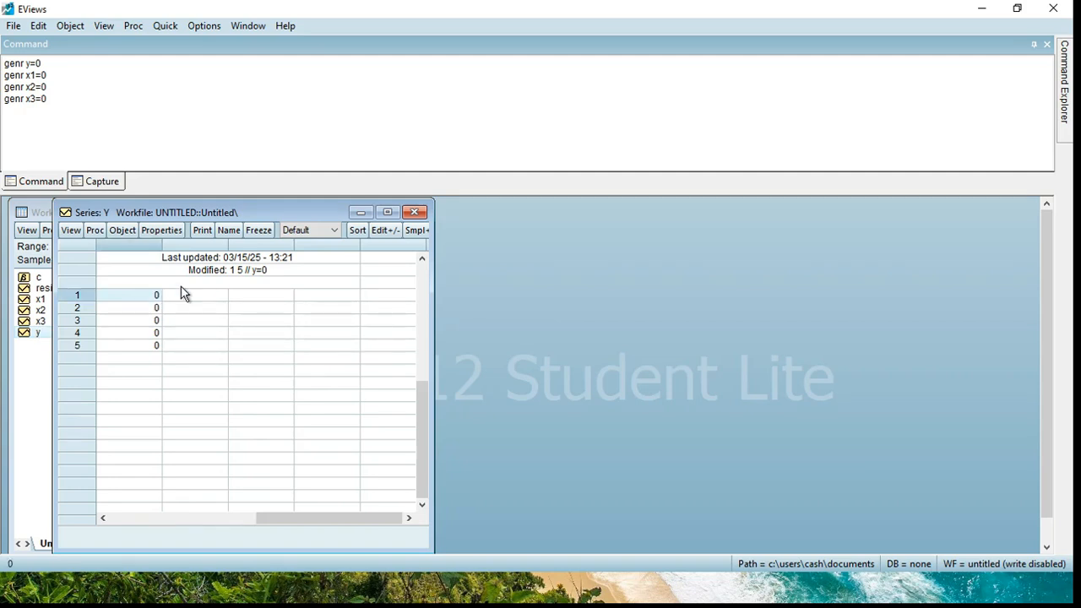
{"action": "left_click", "coordinate": [393, 229]}
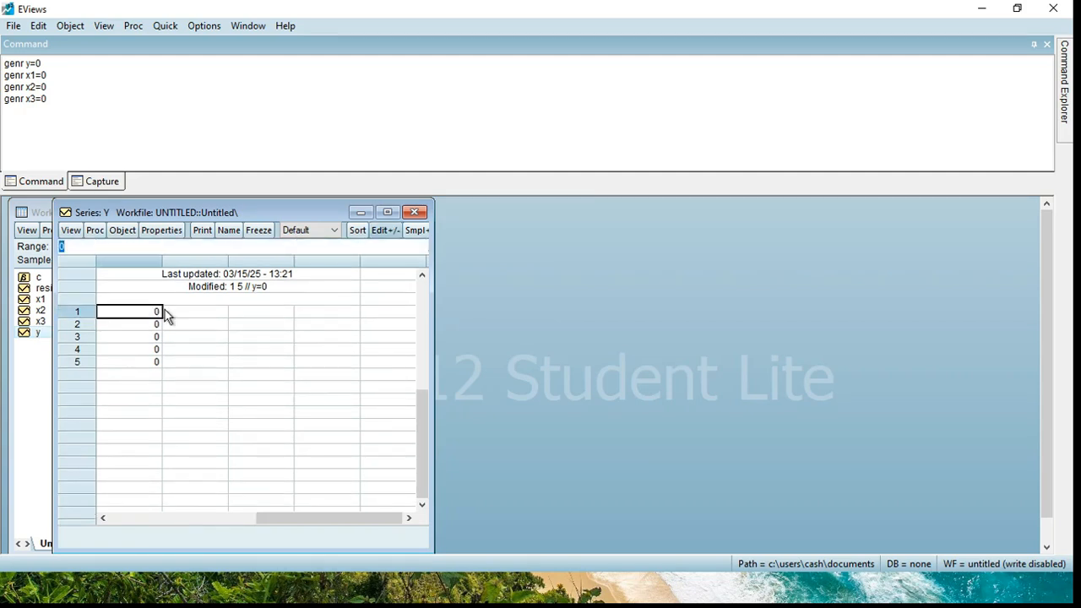
{"action": "left_click", "coordinate": [146, 314]}
{"action": "type", "text": "1"}
{"action": "key", "text": "Return"}
{"action": "type", "text": "3"}
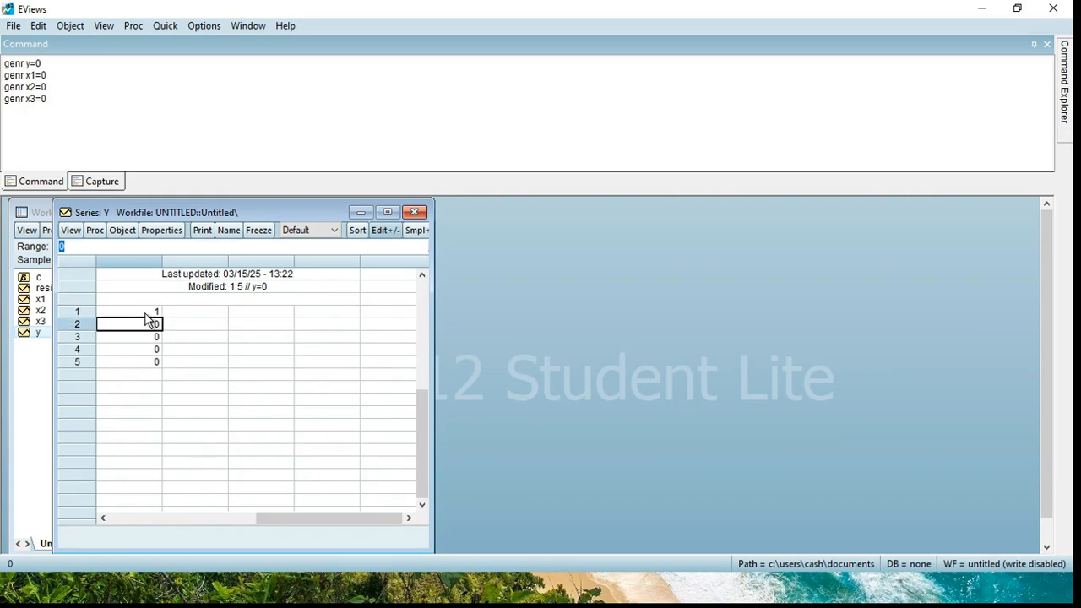
{"action": "key", "text": "Return"}
{"action": "type", "text": "5"}
{"action": "key", "text": "Return"}
{"action": "type", "text": "6"}
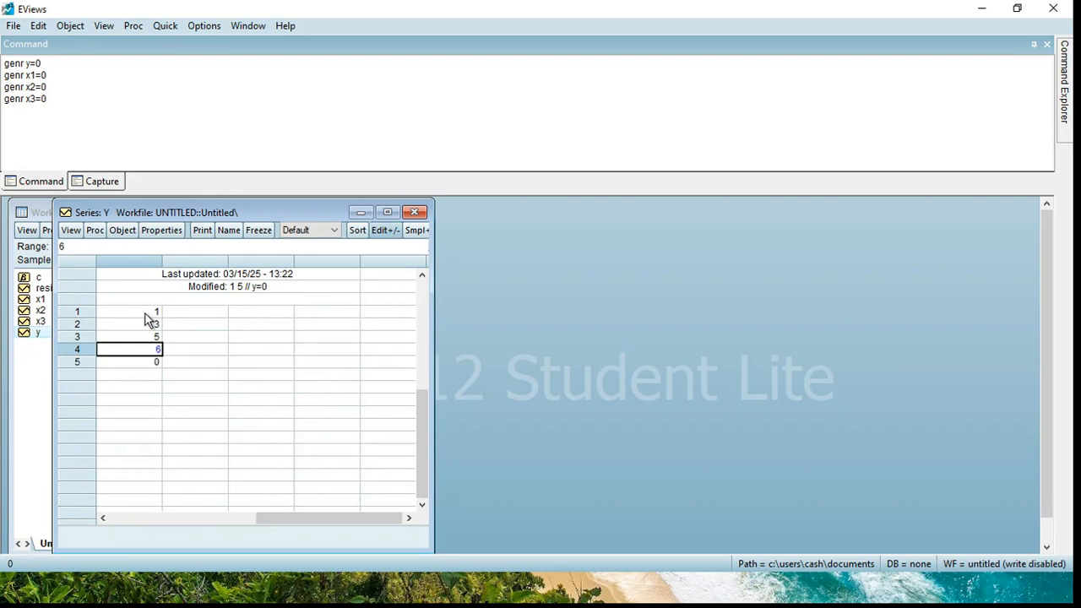
{"action": "key", "text": "Return"}
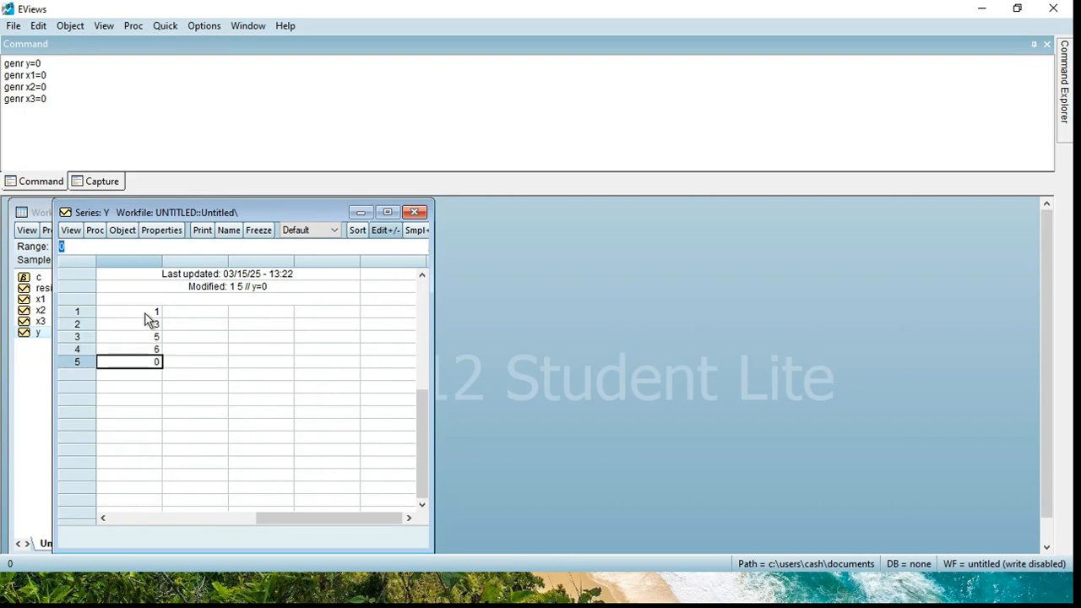
{"action": "type", "text": "9"}
{"action": "key", "text": "Return"}
{"action": "left_click", "coordinate": [400, 214]}
- Fill observations 1 to 5 of series x1 with 23, 34, 55, 67 and 78, and close it
{"action": "double_click", "coordinate": [39, 302]}
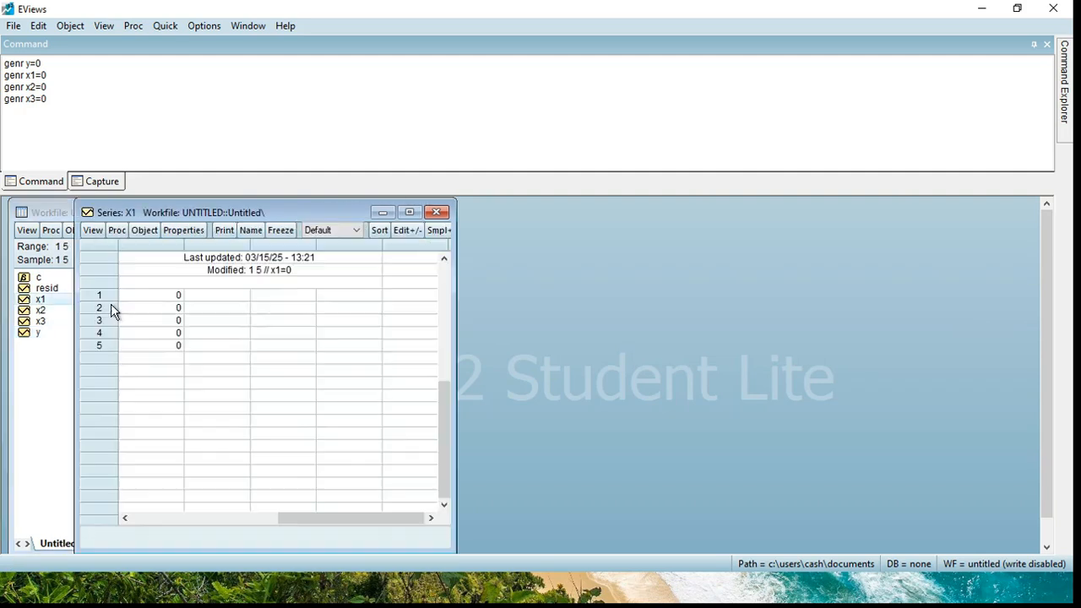
{"action": "left_click", "coordinate": [146, 300]}
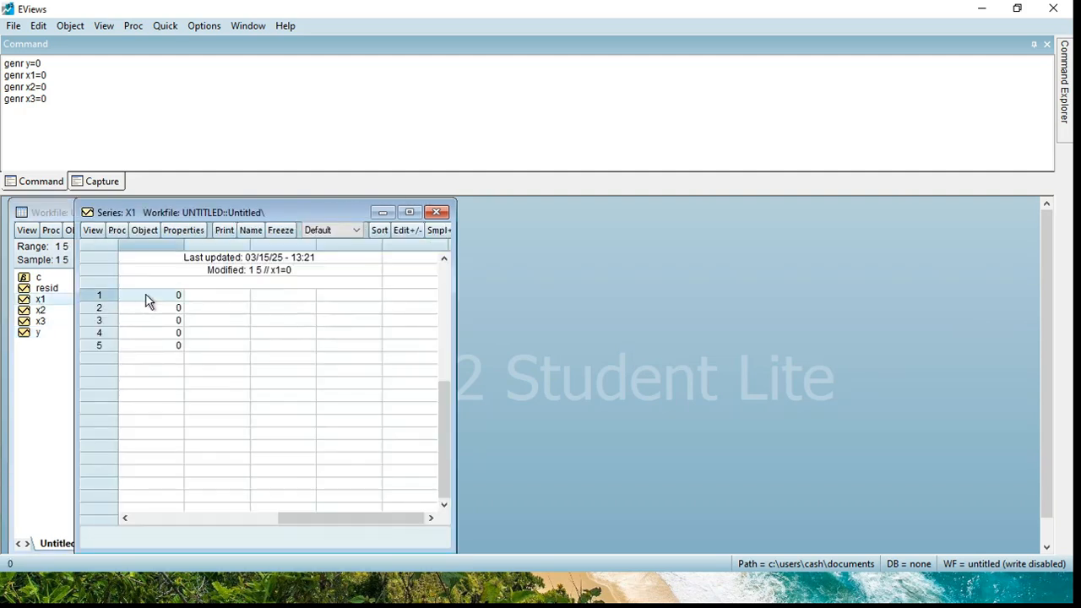
{"action": "left_click", "coordinate": [406, 230]}
{"action": "type", "text": "23"}
{"action": "key", "text": "Return"}
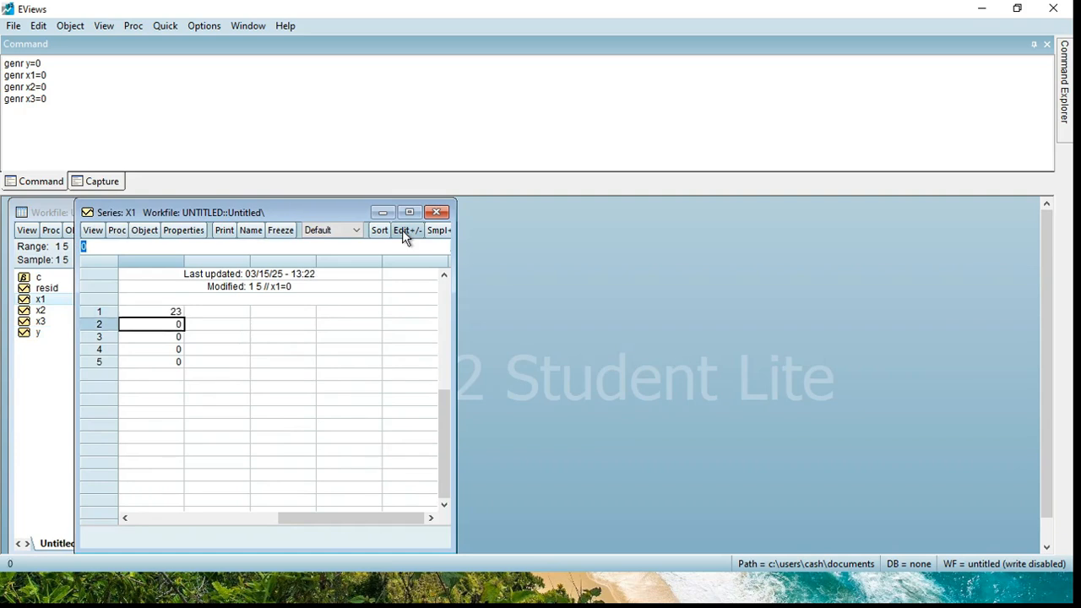
{"action": "type", "text": "34"}
{"action": "key", "text": "Return"}
{"action": "type", "text": "55"}
{"action": "key", "text": "Return"}
{"action": "type", "text": "67"}
{"action": "key", "text": "Return"}
{"action": "type", "text": "78"}
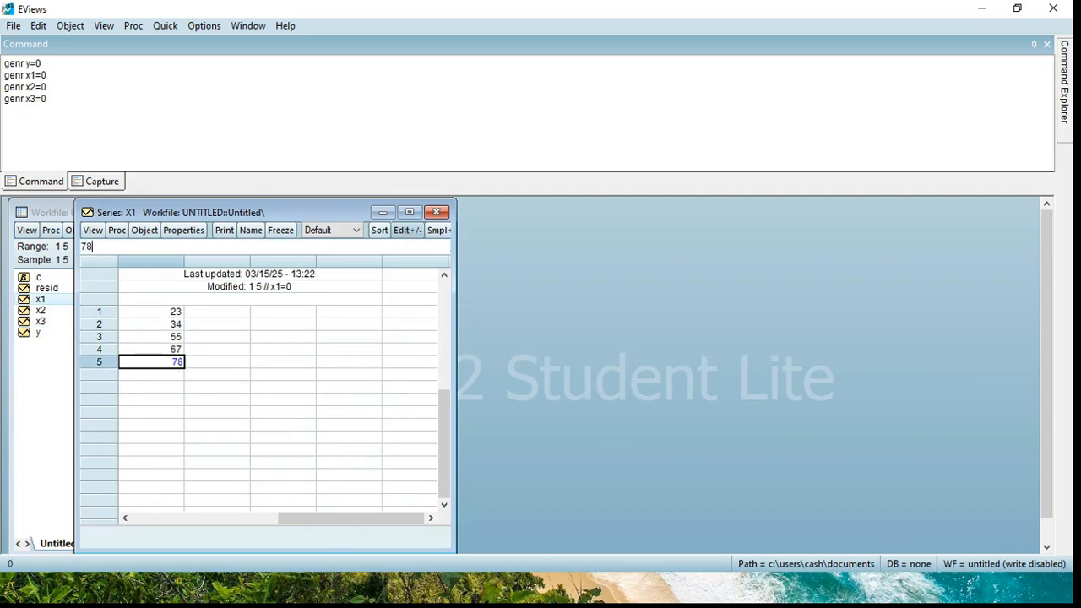
{"action": "key", "text": "Return"}
{"action": "left_click", "coordinate": [437, 212]}
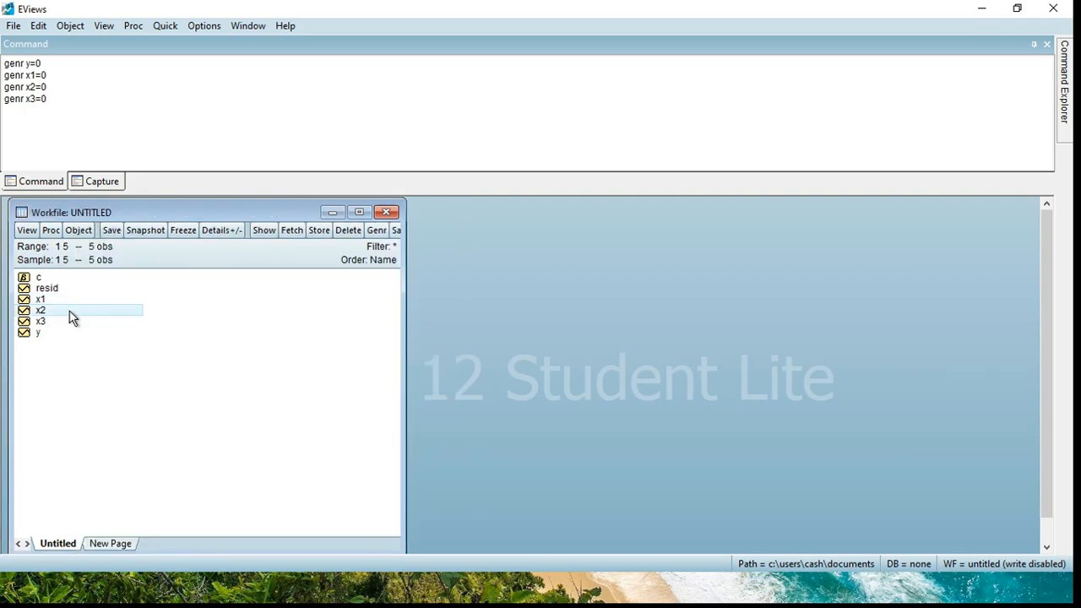
- Fill observations 1 to 5 of series x2 with 0.45, 0.56, 0.34, 0.22 and 0.11, and close it
{"action": "double_click", "coordinate": [72, 318]}
{"action": "left_click", "coordinate": [150, 299]}
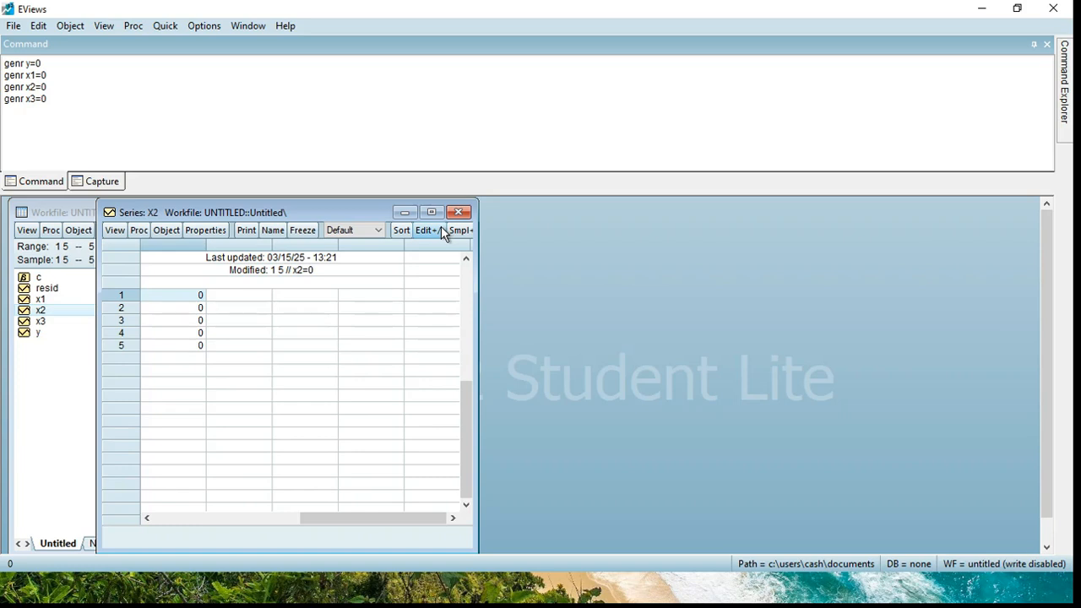
{"action": "left_click", "coordinate": [440, 229]}
{"action": "type", "text": "0.45"}
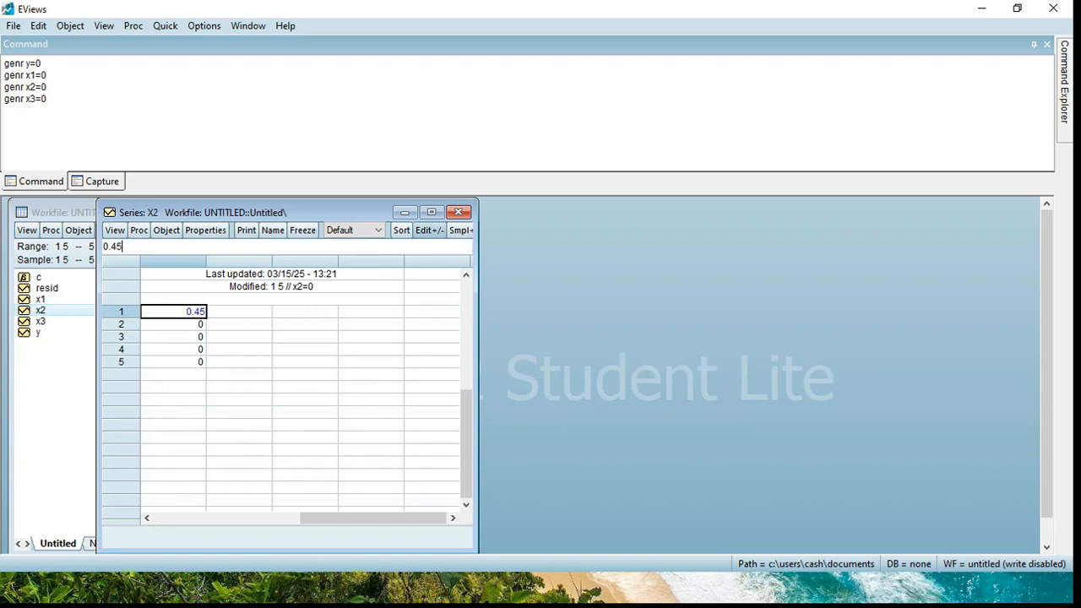
{"action": "key", "text": "Return"}
{"action": "type", "text": "0.56"}
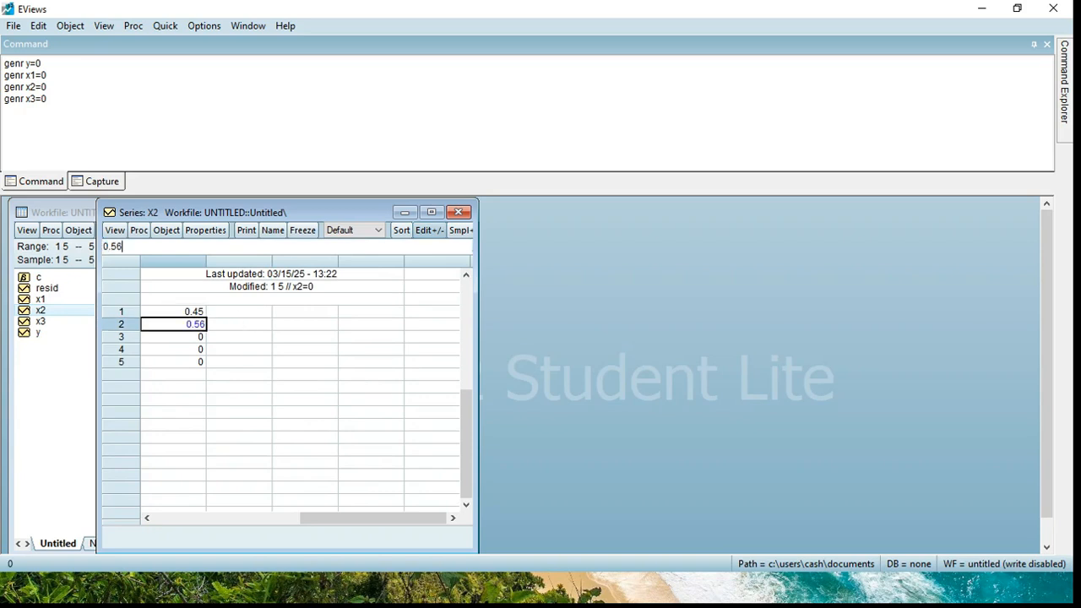
{"action": "key", "text": "Return"}
{"action": "type", "text": ".3"}
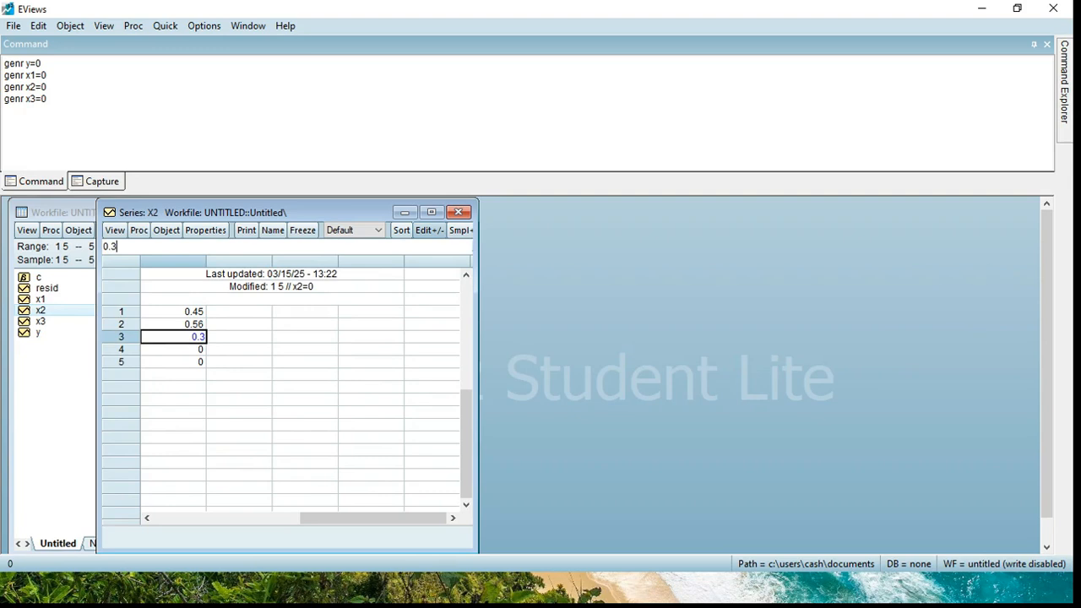
{"action": "type", "text": "4"}
{"action": "key", "text": "Return"}
{"action": "type", "text": "0.22"}
{"action": "key", "text": "Return"}
{"action": "type", "text": "0.1"}
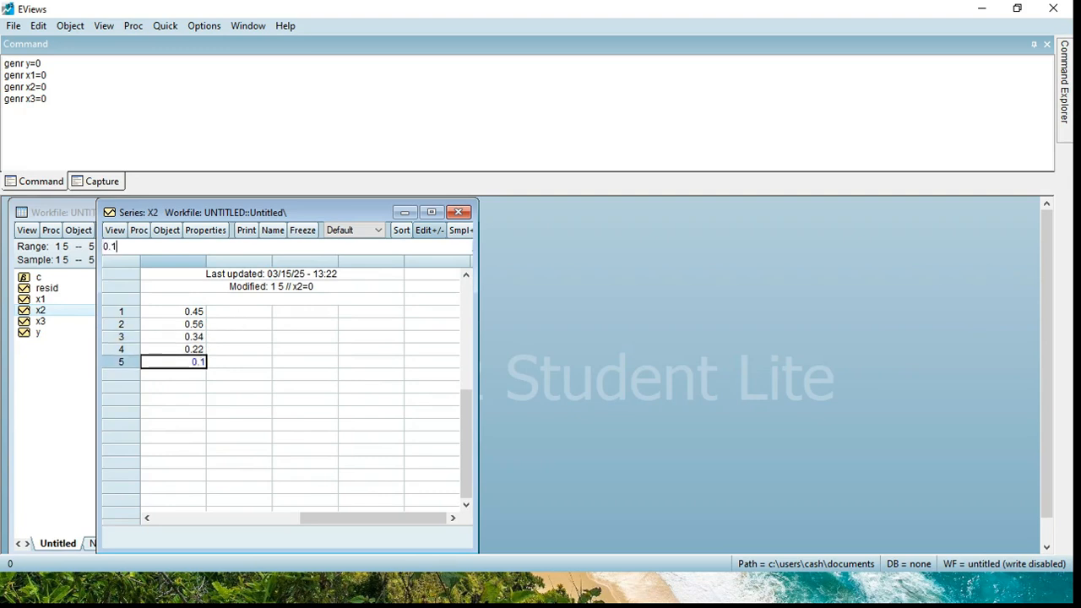
{"action": "type", "text": "1"}
{"action": "key", "text": "Return"}
{"action": "left_click", "coordinate": [458, 212]}
- Fill observations 1 to 5 of series x3 with 1.23, 2.34, 4.56, 6.78 and 4.89
{"action": "left_click", "coordinate": [40, 322]}
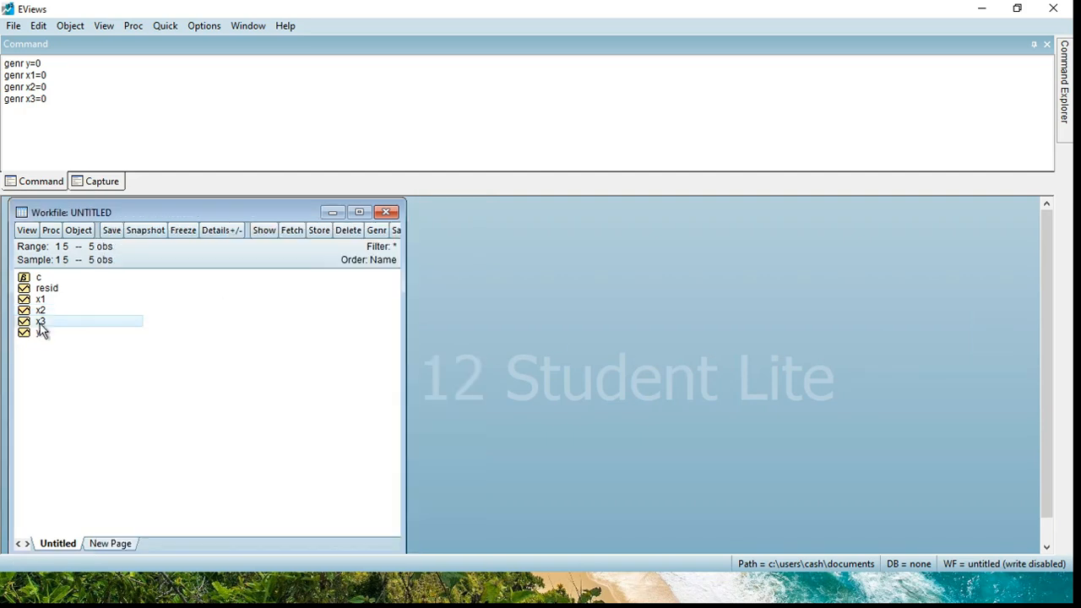
{"action": "double_click", "coordinate": [40, 323]}
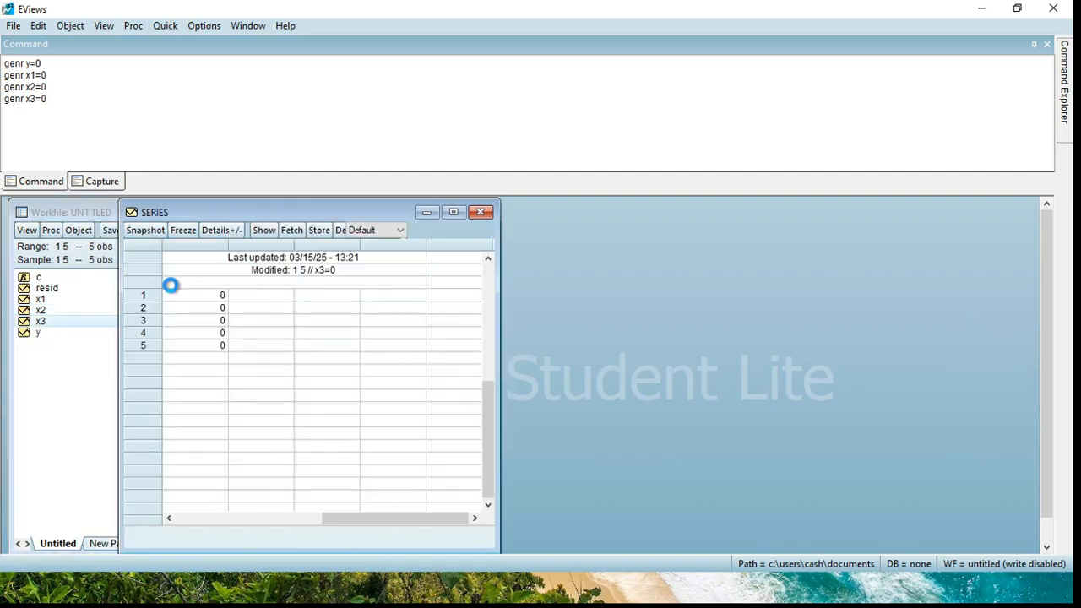
{"action": "left_click", "coordinate": [437, 229]}
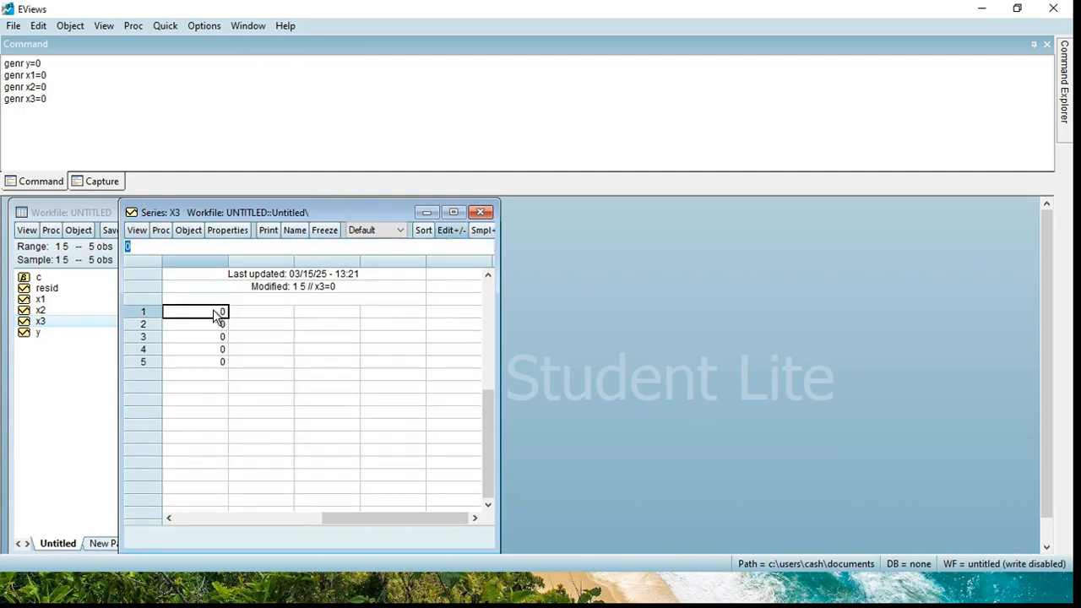
{"action": "type", "text": "1.23"}
{"action": "key", "text": "Return"}
{"action": "type", "text": "2.34"}
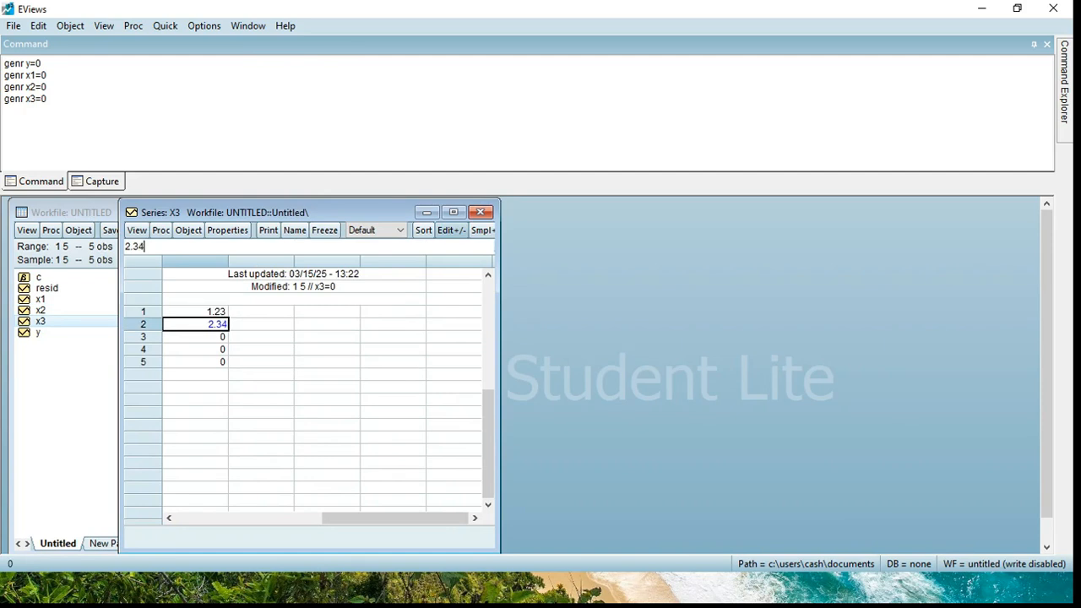
{"action": "key", "text": "Return"}
{"action": "type", "text": "4.56"}
{"action": "key", "text": "Return"}
{"action": "type", "text": "6.78"}
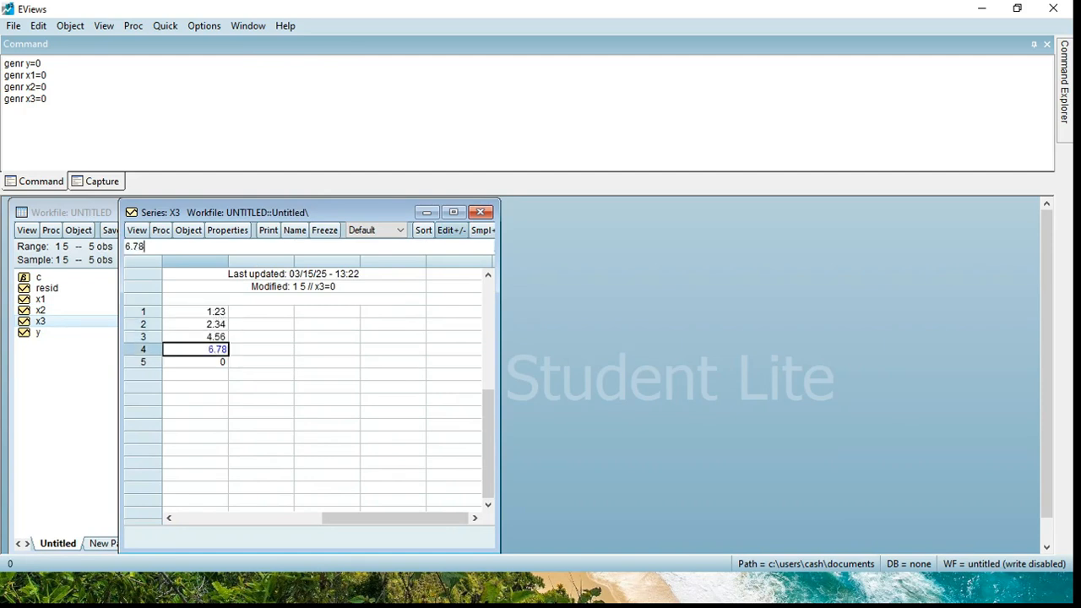
{"action": "key", "text": "Return"}
{"action": "type", "text": "4."}
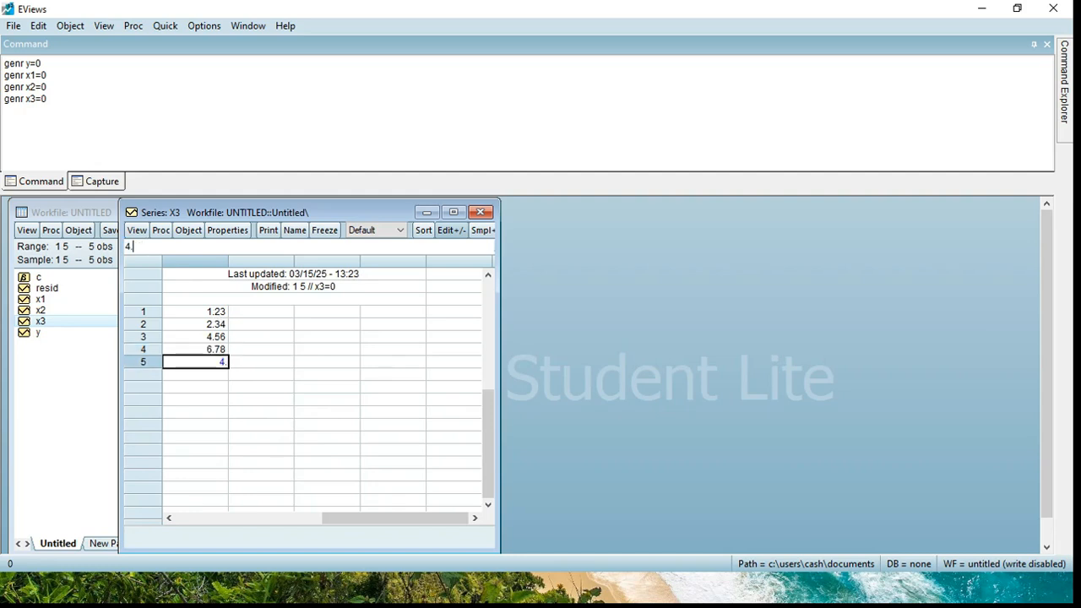
{"action": "type", "text": "89"}
{"action": "key", "text": "Return"}
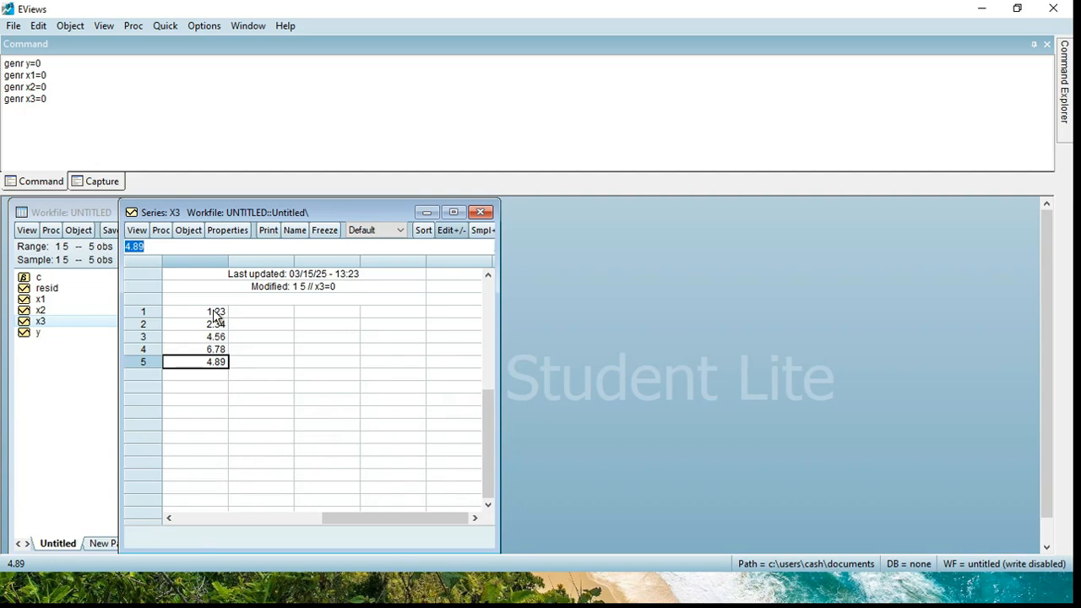
{"action": "left_click", "coordinate": [211, 337]}
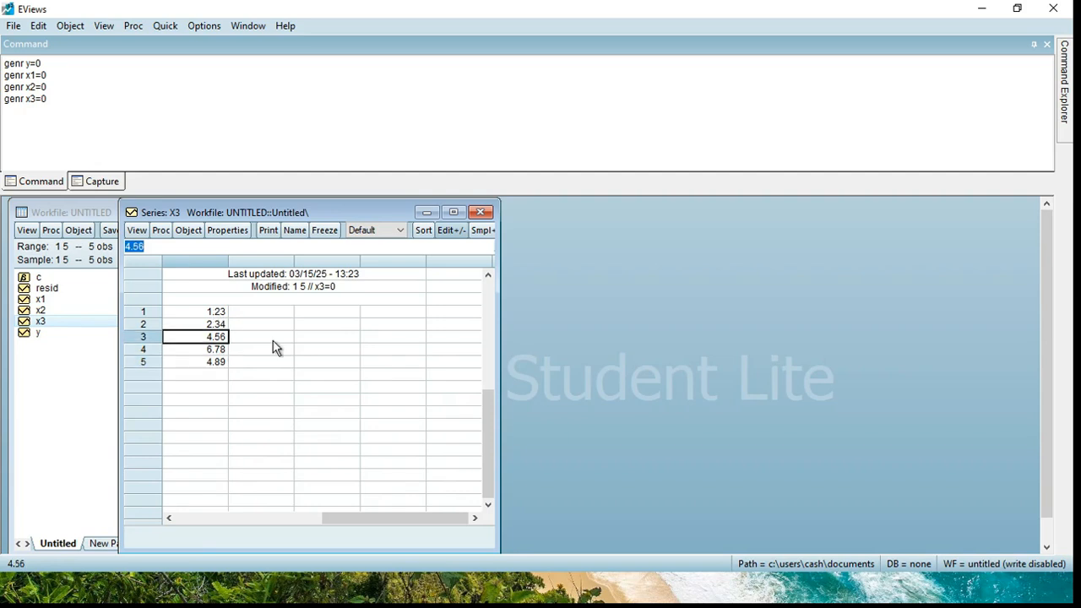
- Close series x3 and replace the old genr commands with the least-squares command ls y c x1 x2 x3, and run it
{"action": "left_click", "coordinate": [480, 212]}
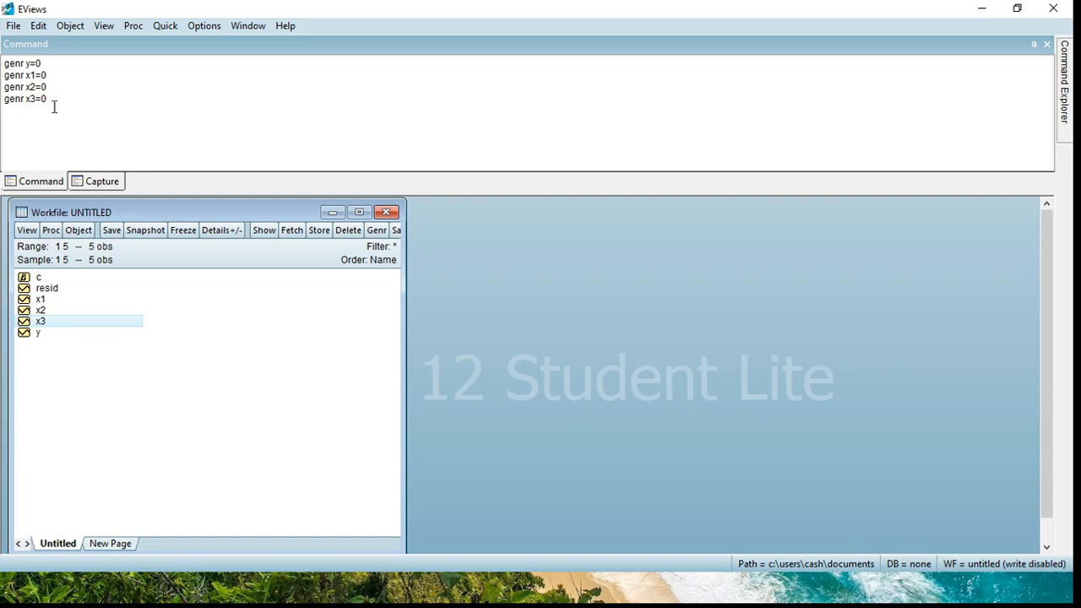
{"action": "left_click_drag", "start_coordinate": [54, 106], "coordinate": [2, 70]}
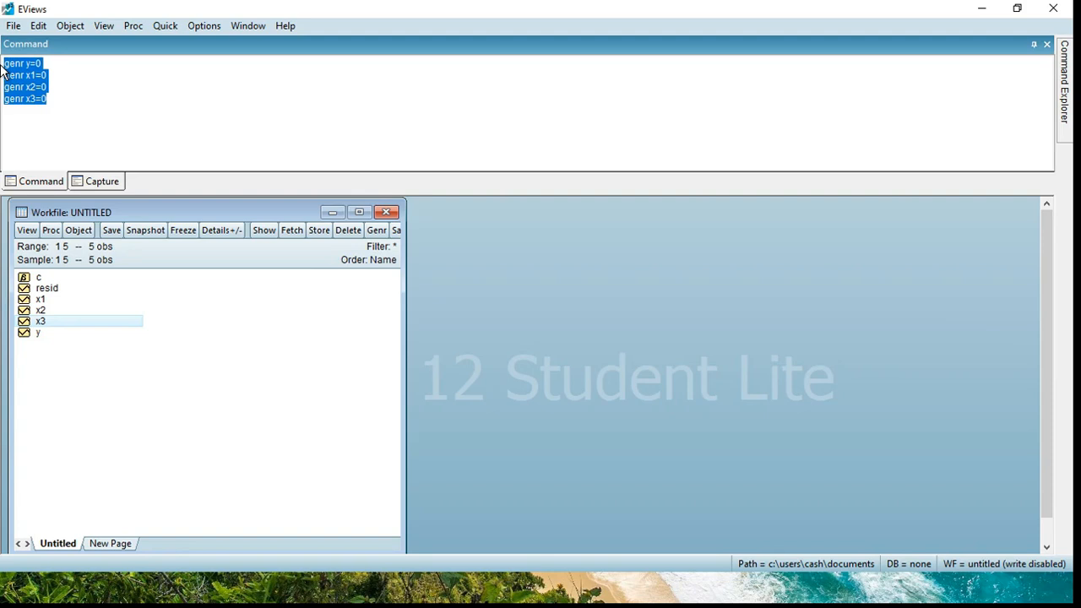
{"action": "key", "text": "Delete"}
{"action": "type", "text": "ls"}
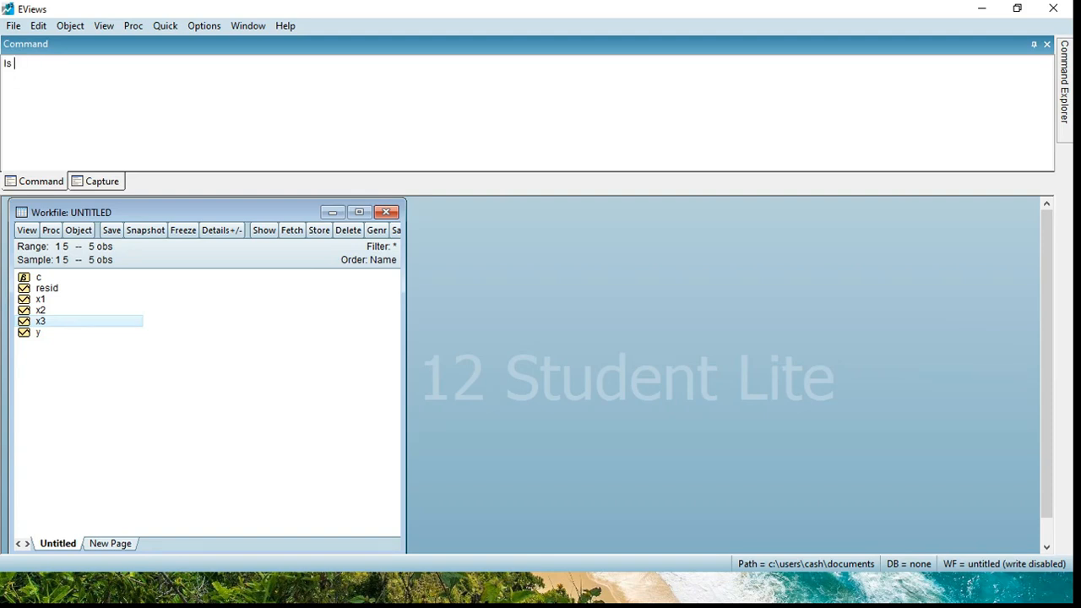
{"action": "type", "text": " y c x1 x2 x3"}
{"action": "key", "text": "Return"}
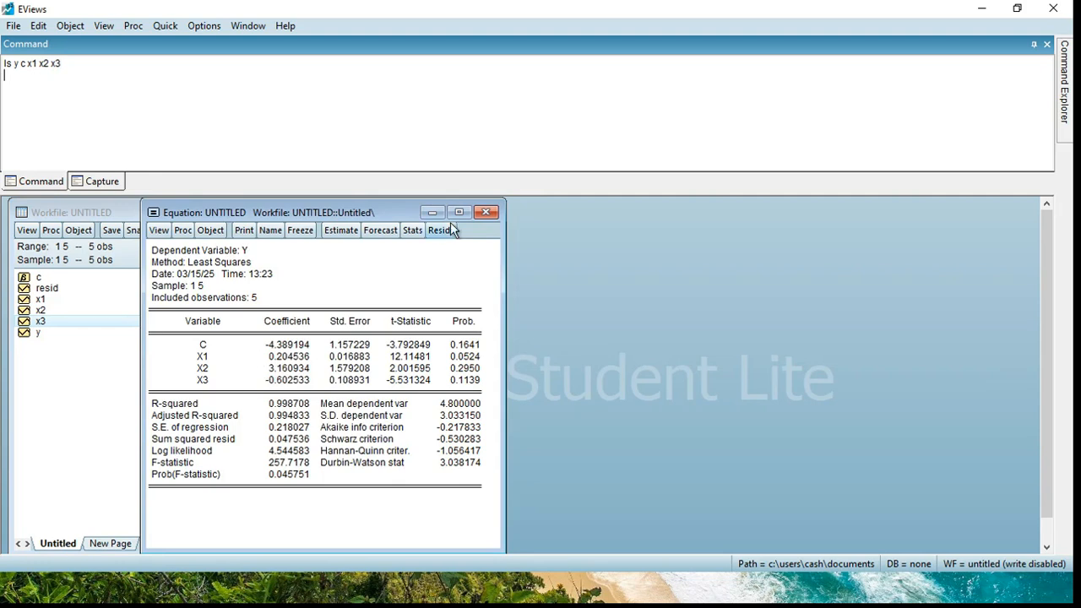
- Close and delete the untitled equation, and clear the ls command from the command window
{"action": "left_click", "coordinate": [487, 211]}
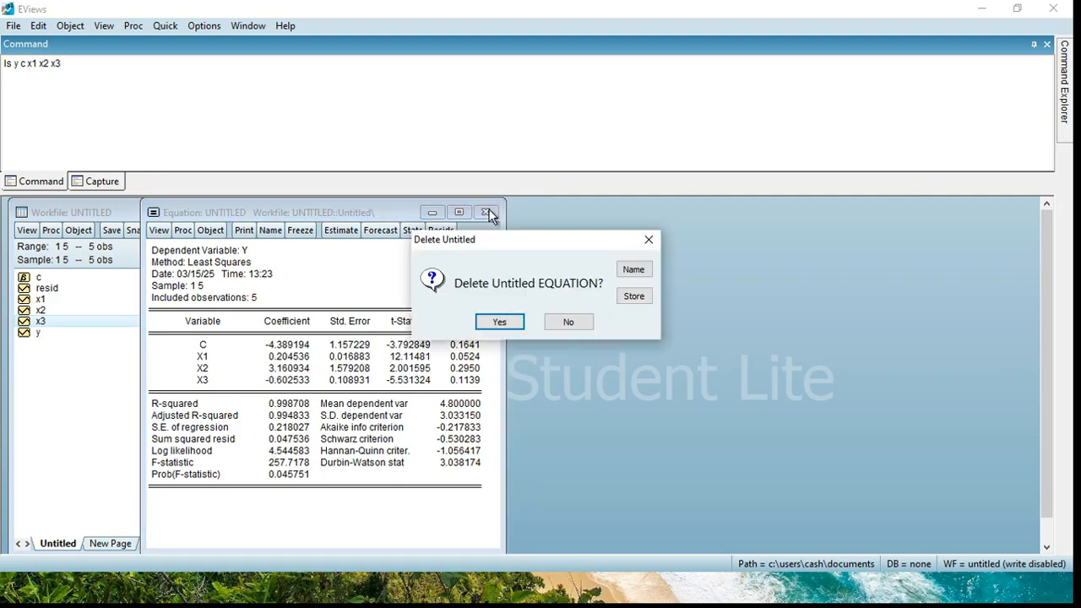
{"action": "left_click", "coordinate": [500, 323]}
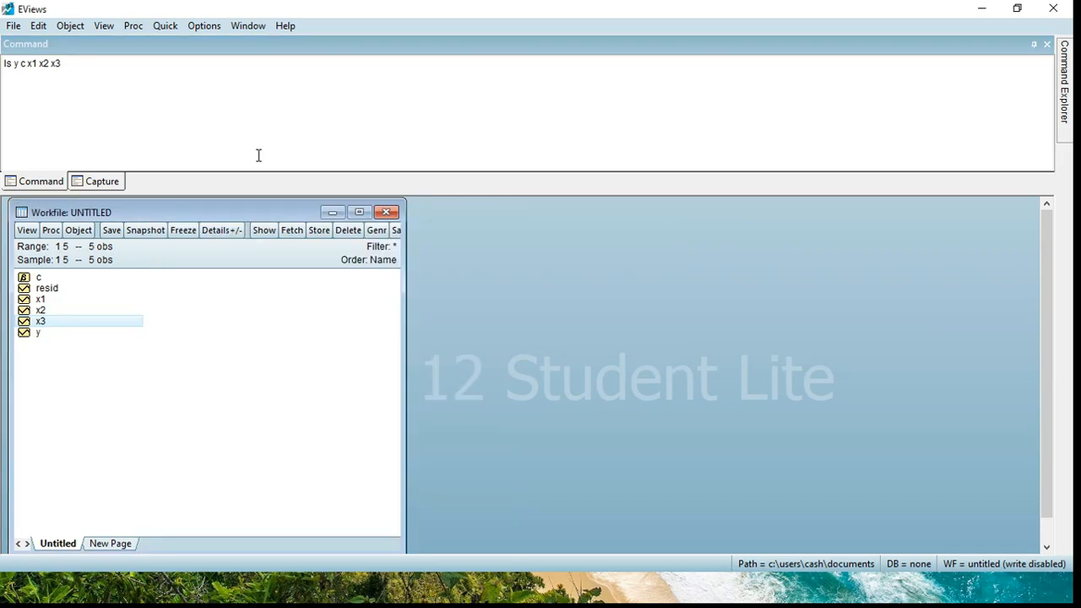
{"action": "left_click_drag", "start_coordinate": [63, 64], "coordinate": [4, 74]}
{"action": "key", "text": "Delete"}
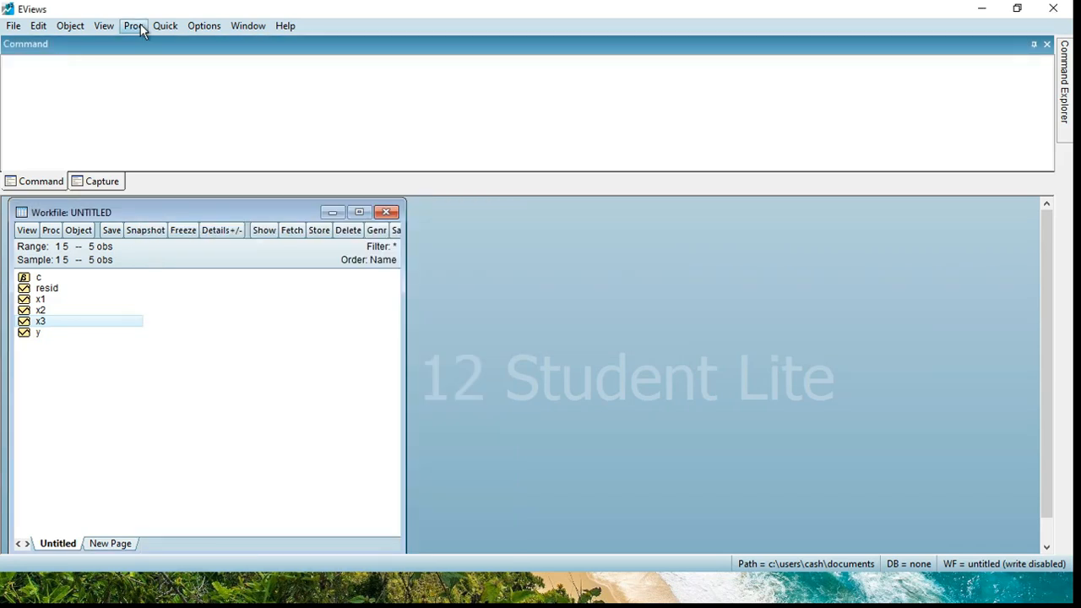
- Estimate a new equation with specification y c x1 x2 x3, using the LS - Least Squares method on sample 1 5
{"action": "left_click", "coordinate": [165, 26]}
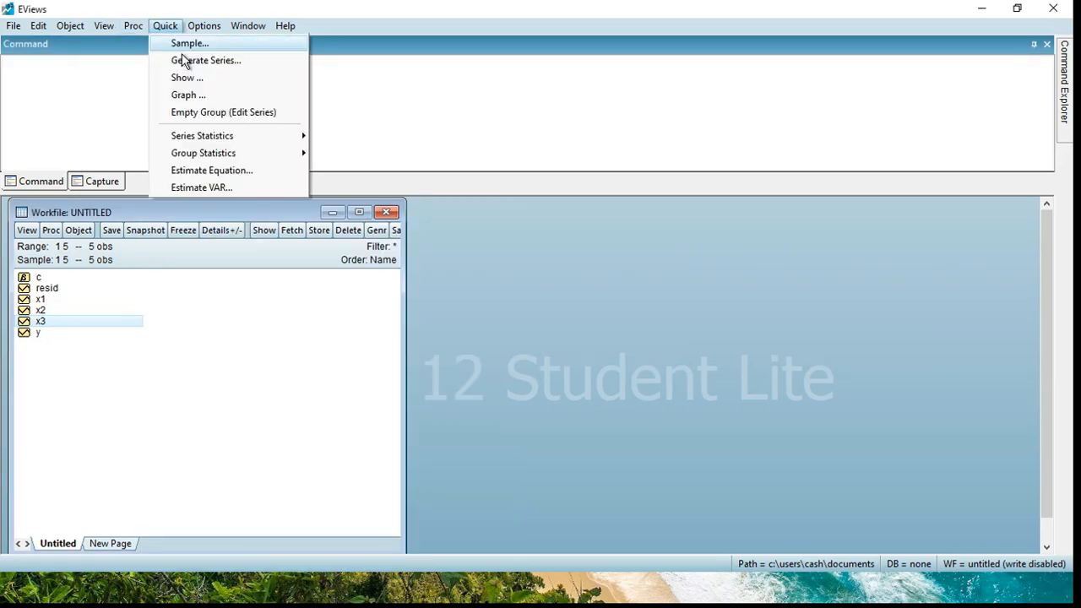
{"action": "left_click", "coordinate": [213, 170]}
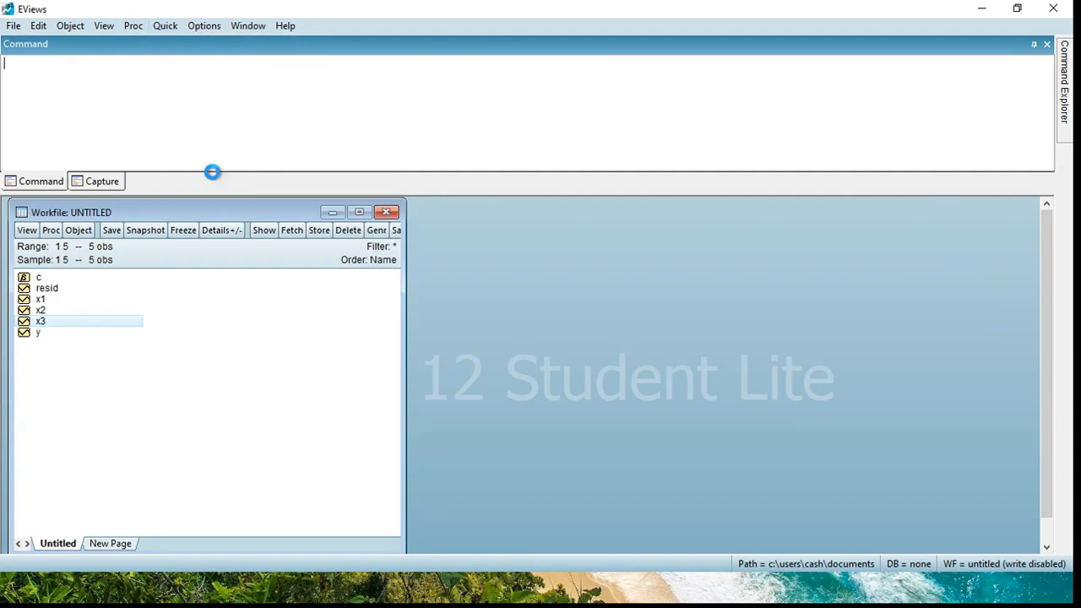
{"action": "type", "text": "y c"}
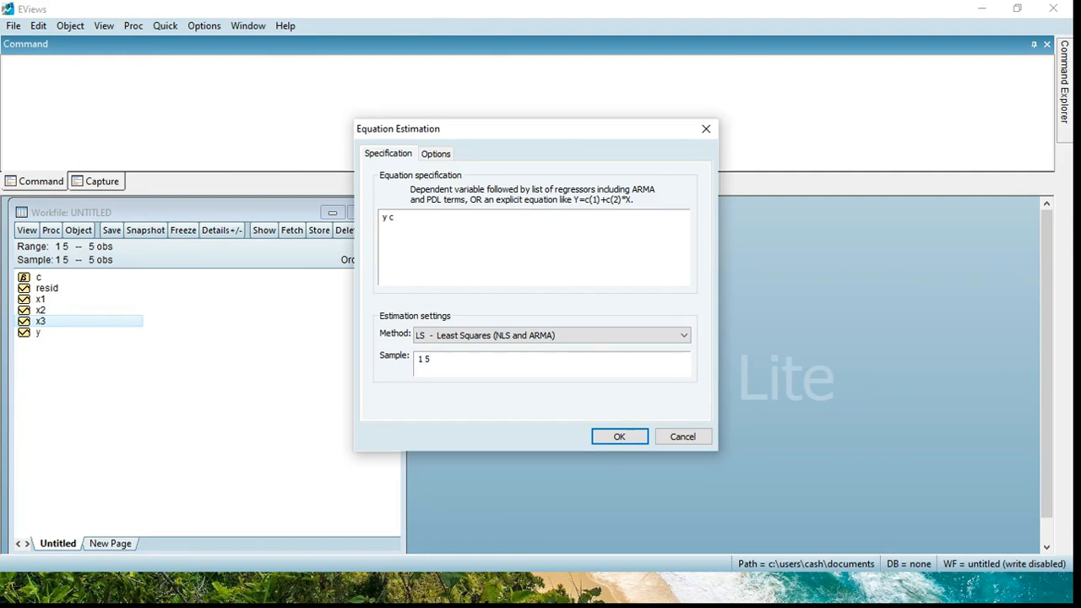
{"action": "type", "text": " x1 x2 x3"}
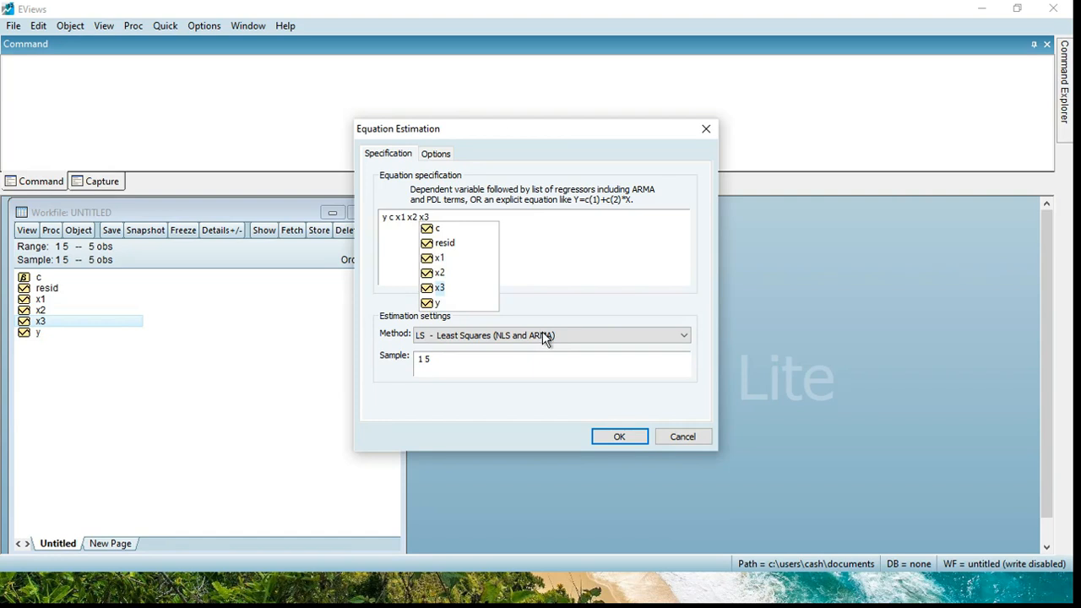
{"action": "left_click", "coordinate": [619, 437]}
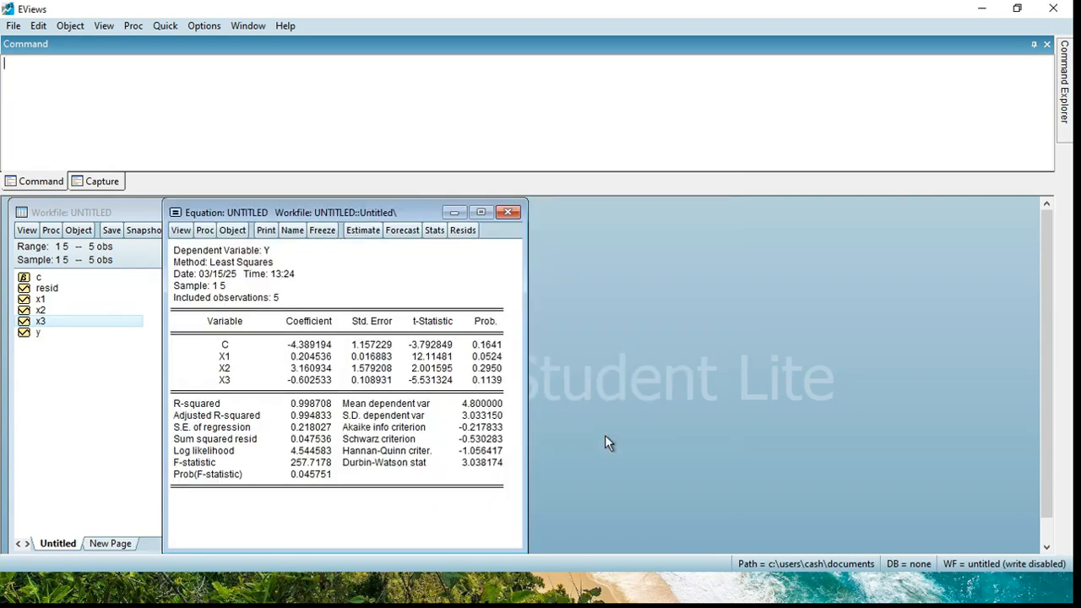